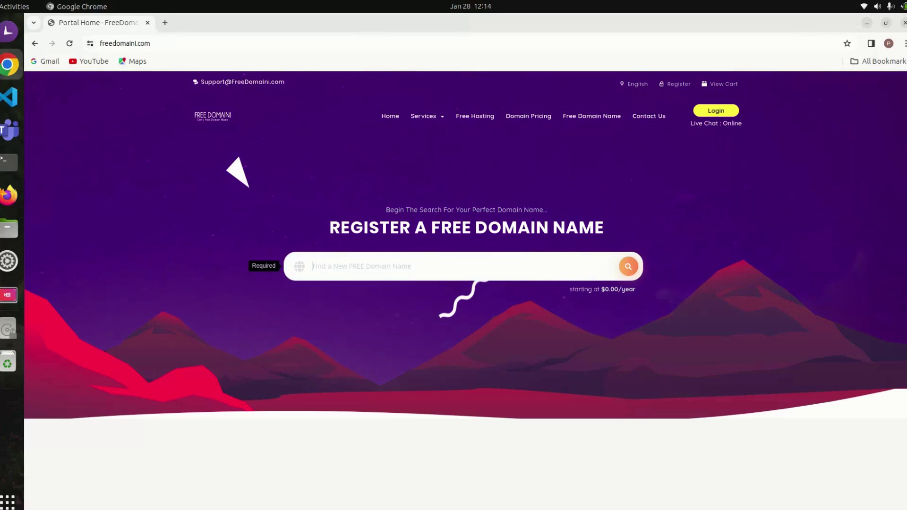
Step: Search for the domain networkinglinuxhelp.com using the domain registration search on the home page
key(Down)
key(Down)
key(Down)
key(Down)
key(Return)
click(628, 266)
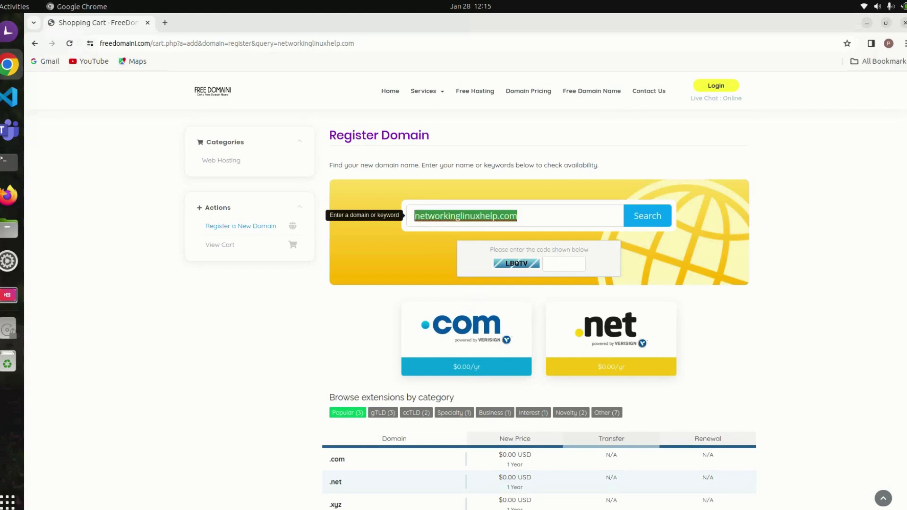
Step: Enter the displayed verification code and check the availability of networkinglinuxhelp.com
click(564, 263)
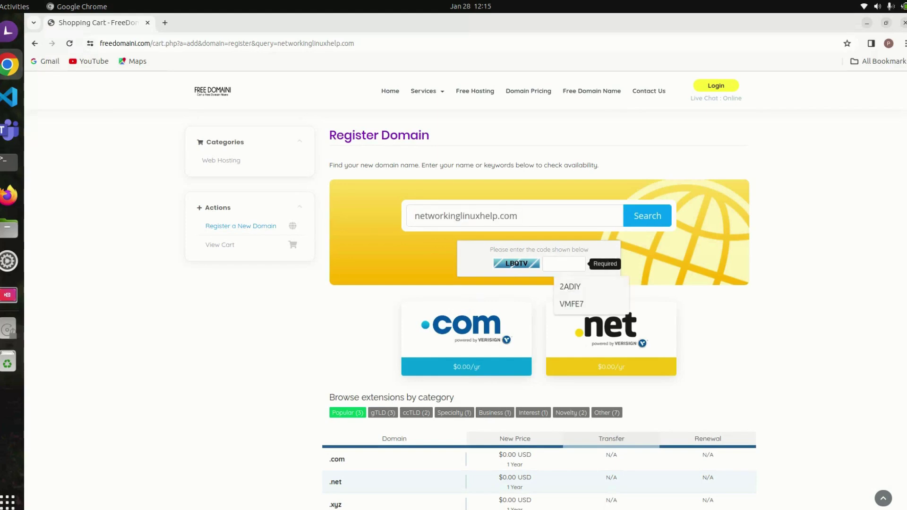
text(LBQTV)
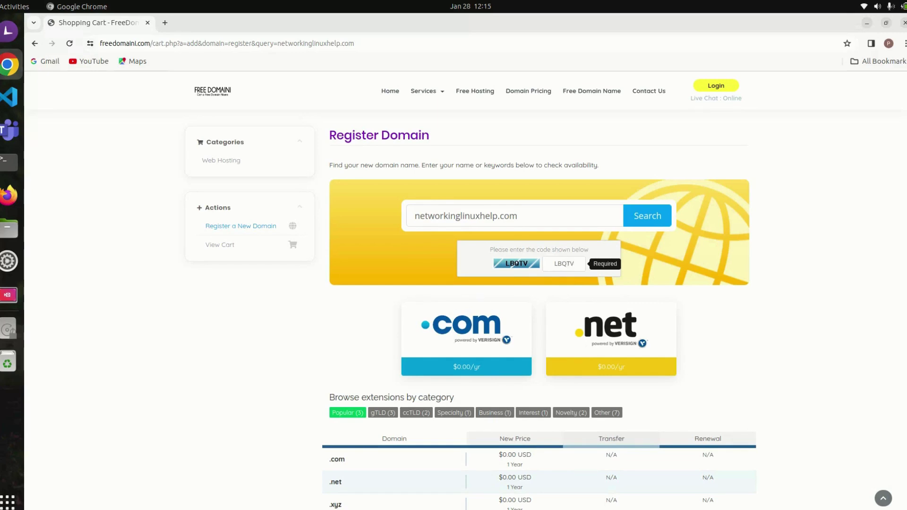
scroll(539, 272, down, 4)
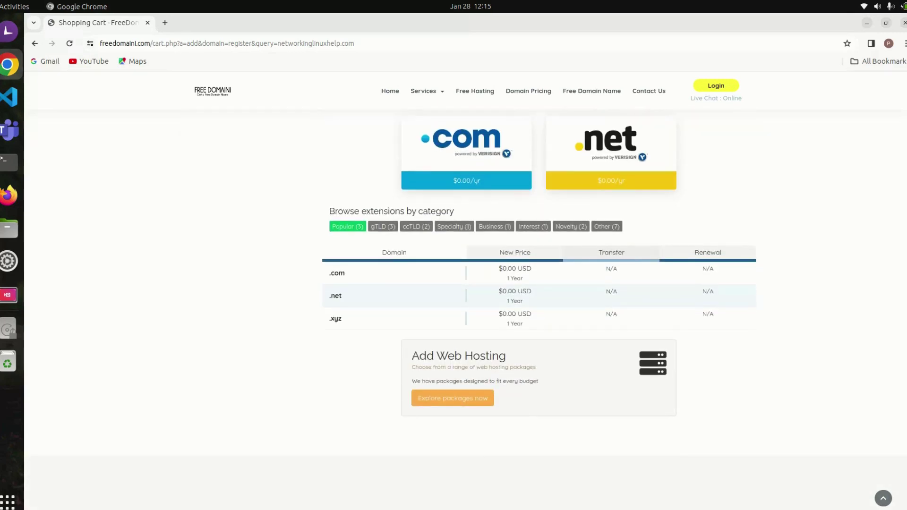
scroll(538, 283, up, 6)
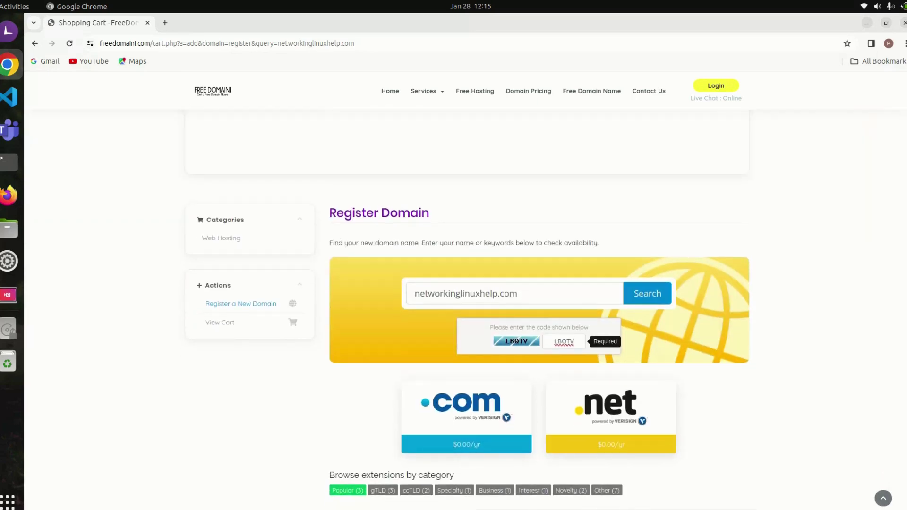
click(646, 295)
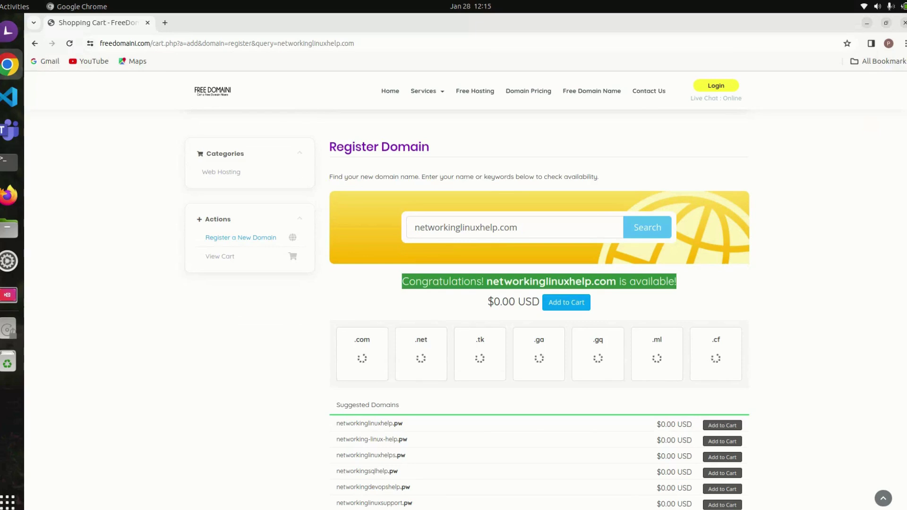
Step: Add networkinglinuxhelp.com to the cart and proceed to its domain configuration
scroll(469, 310, down, 1)
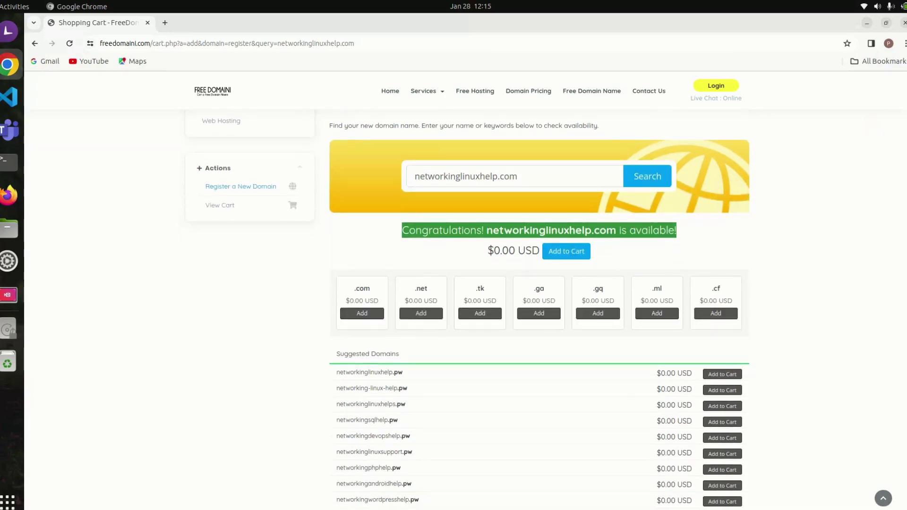
click(566, 251)
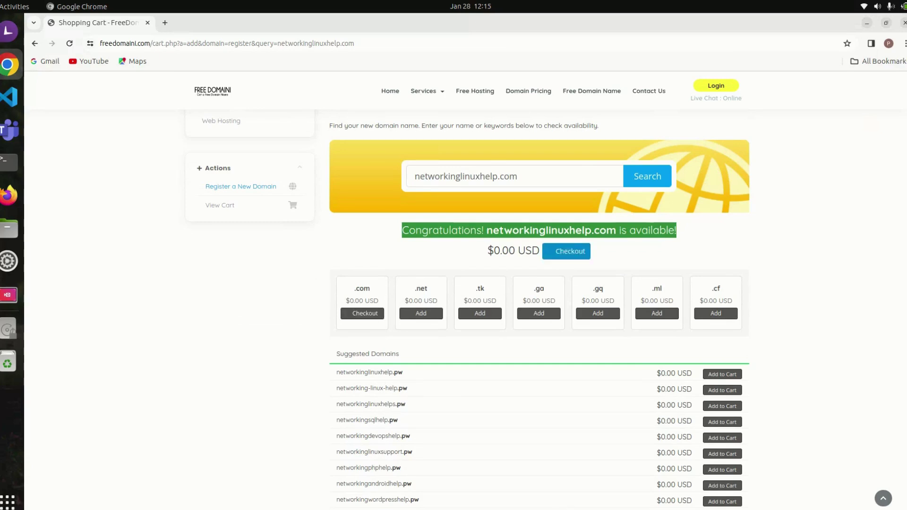
click(566, 251)
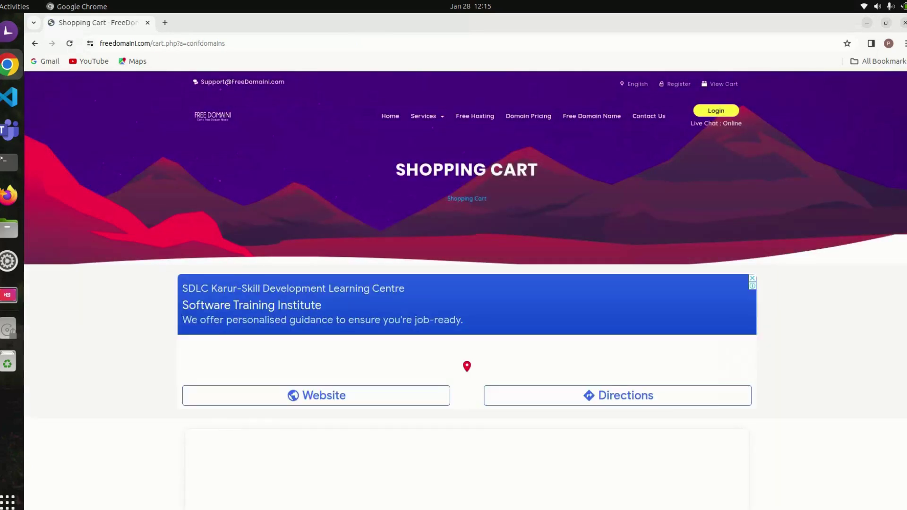
Step: Examine the domain configuration for networkinglinuxhelp.com, including its add-ons and nameserver entries
scroll(465, 291, down, 10)
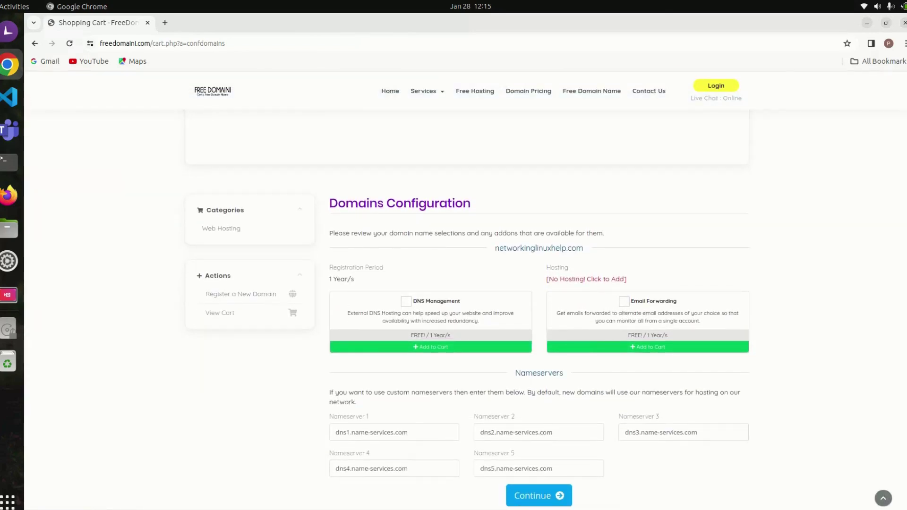
scroll(465, 290, down, 6)
scroll(465, 291, up, 3)
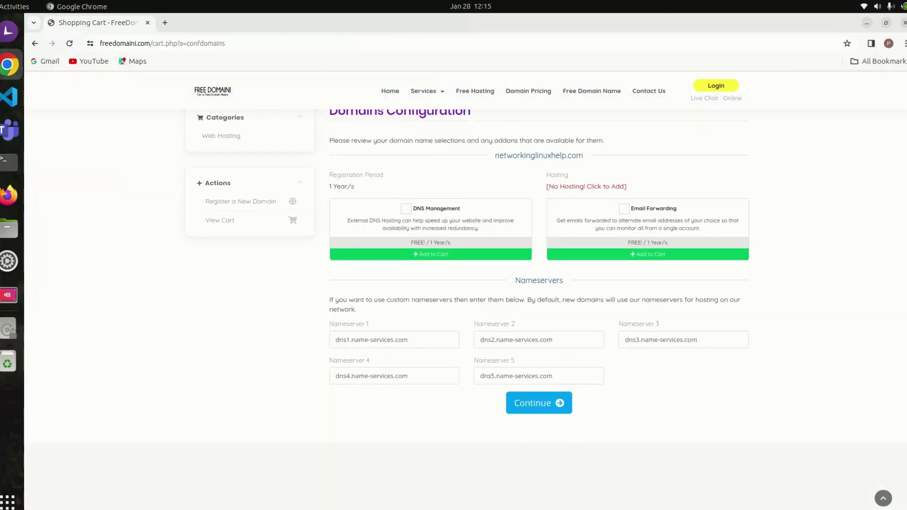
key(ctrl+a)
key(Tab)
key(Tab)
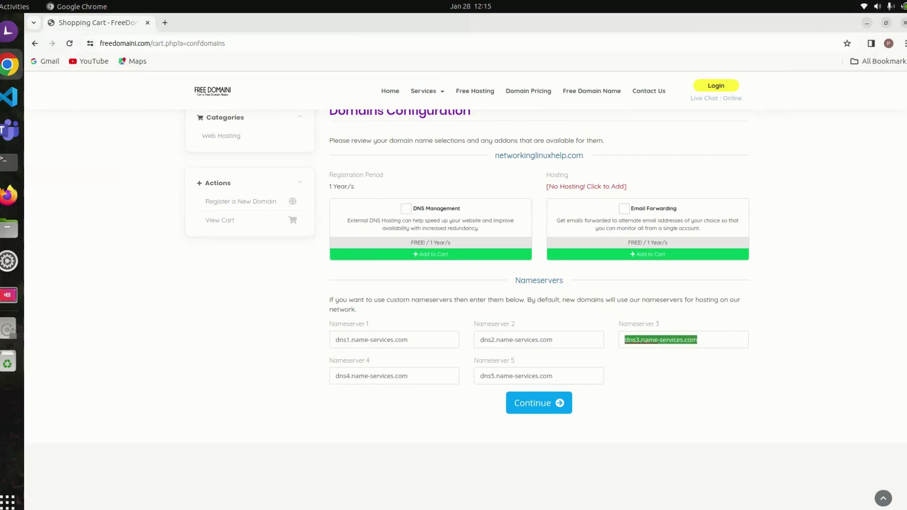
key(Tab)
key(Tab)
key(shift+Tab)
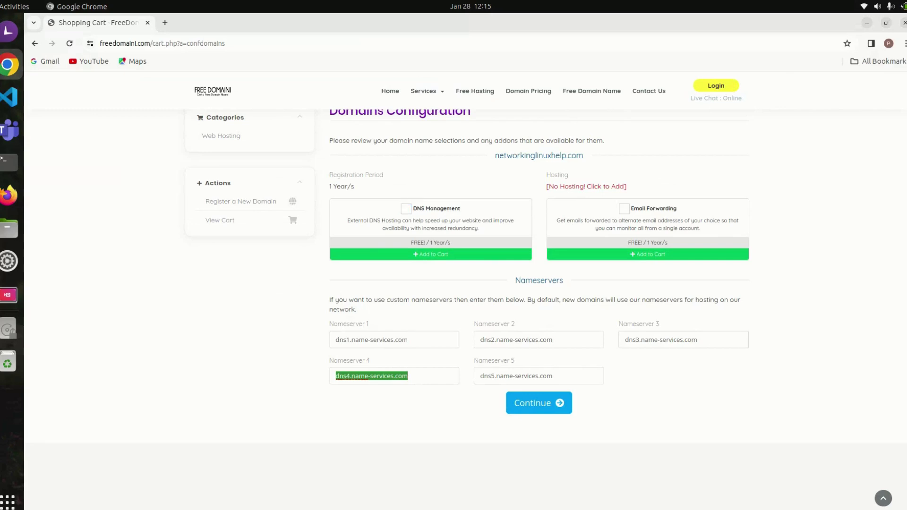
Step: Add the free DNS Management add-on to the domain and continue to the order review
click(425, 289)
click(430, 254)
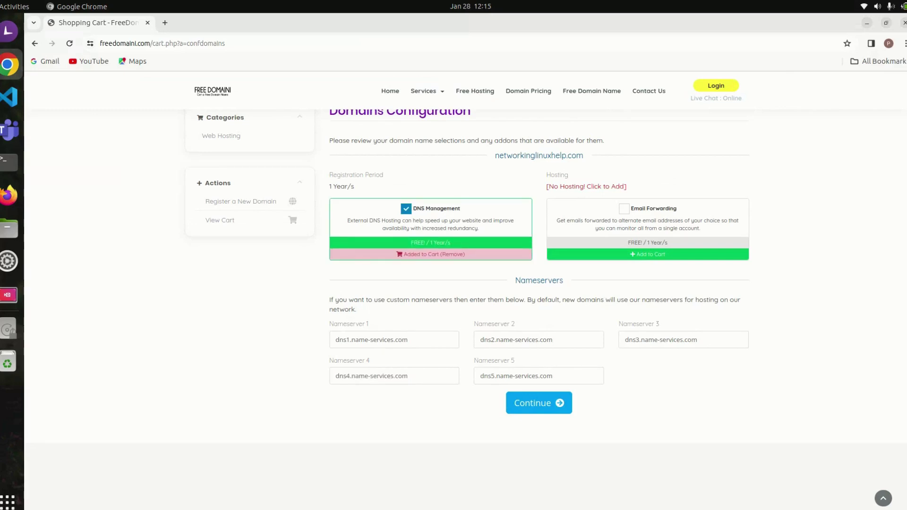
click(539, 403)
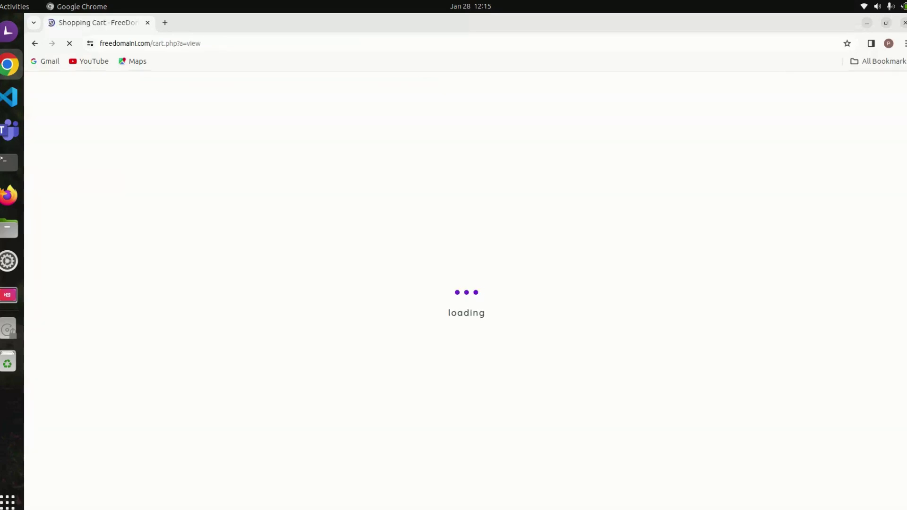
Step: Review the domain registration price and order total in the cart, and proceed to checkout
scroll(466, 290, down, 10)
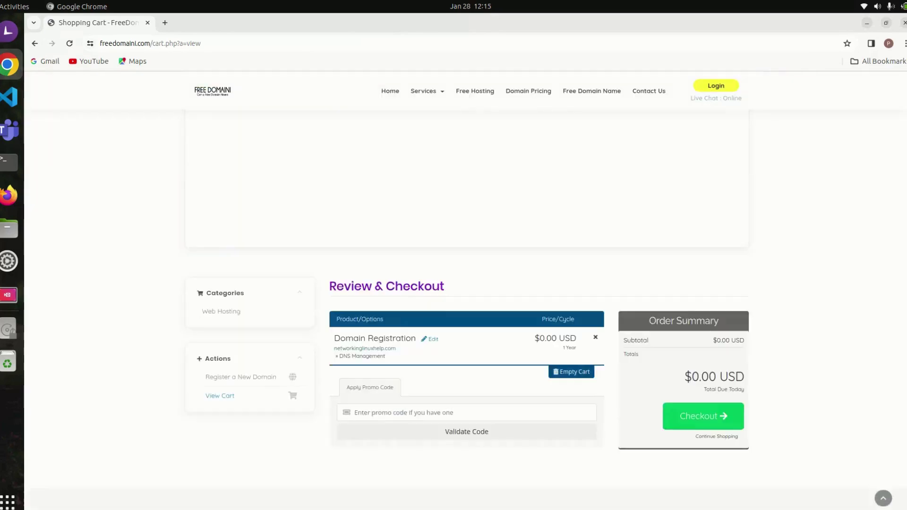
scroll(467, 290, down, 2)
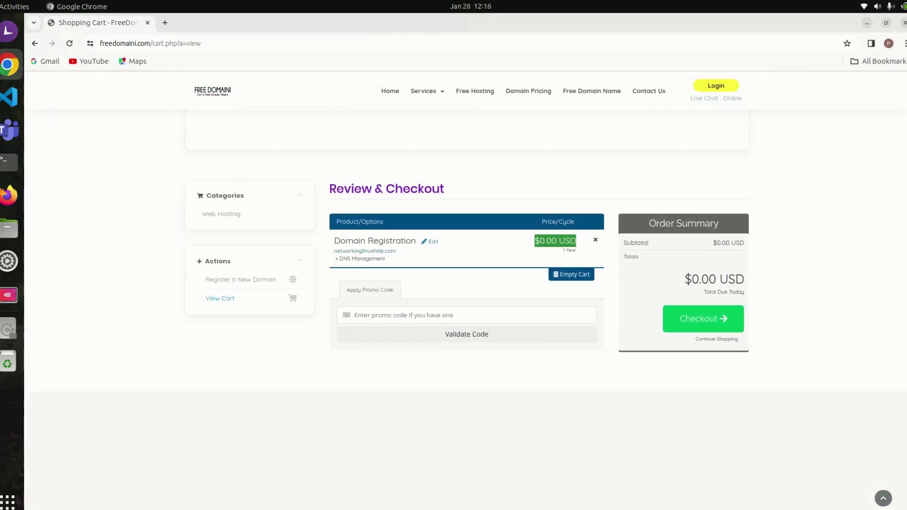
triple_click(704, 279)
click(703, 319)
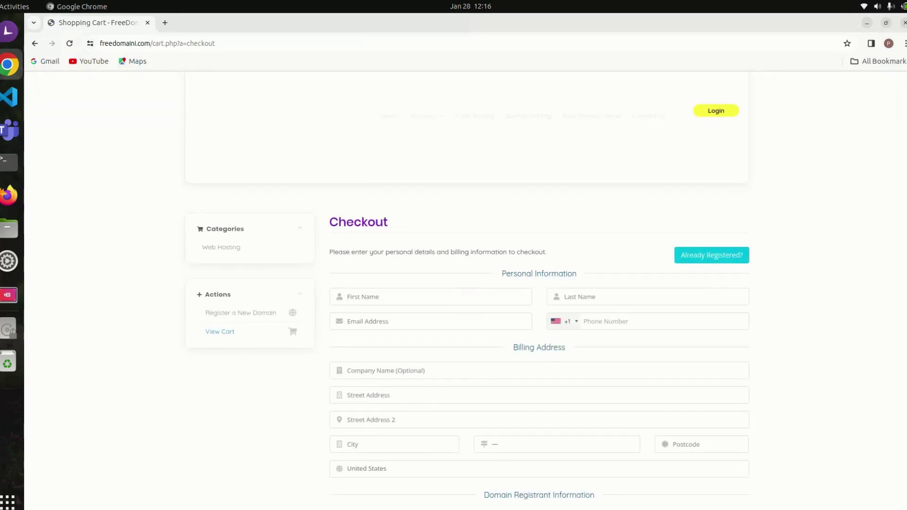
click(377, 297)
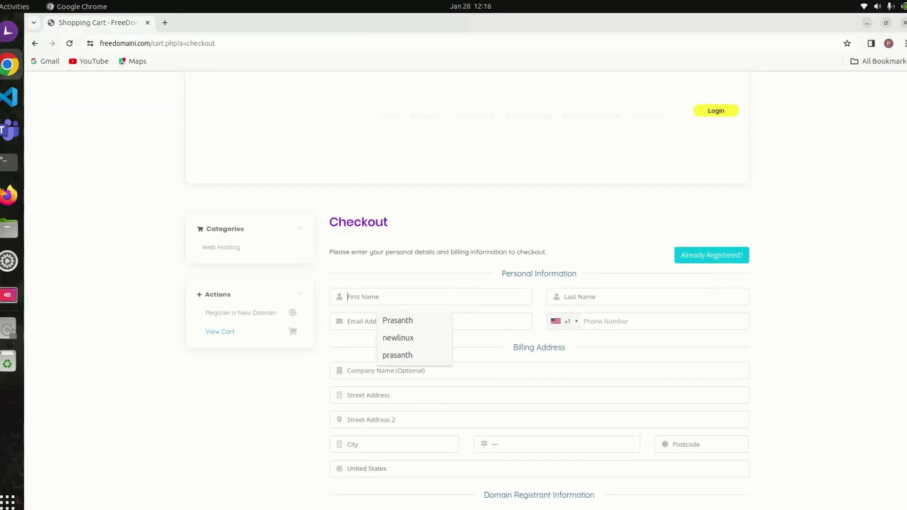
text(lINUX)
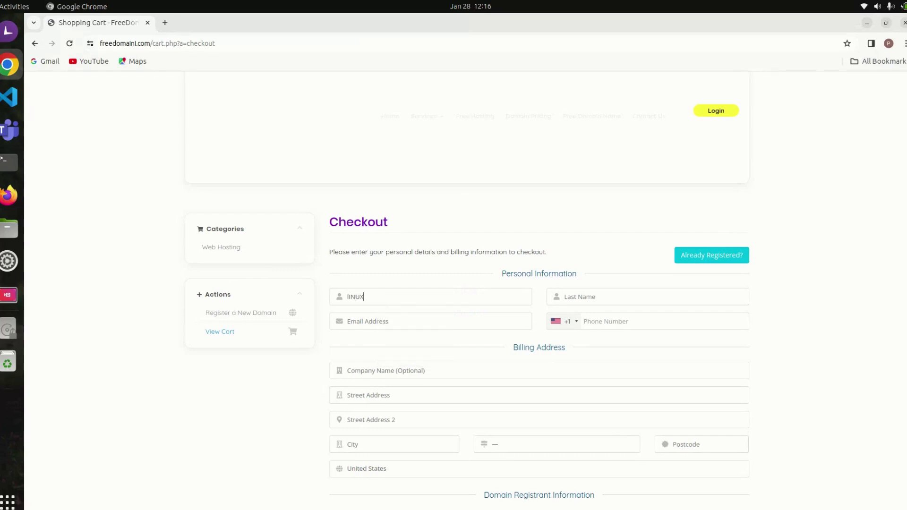
key(ctrl+a)
key(Tab)
text(Help)
key(Tab)
Step: Fill in the customer's first name in the personal information using the saved suggestion
key(shift+Tab)
key(shift+Tab)
text(pra)
key(Down)
key(Return)
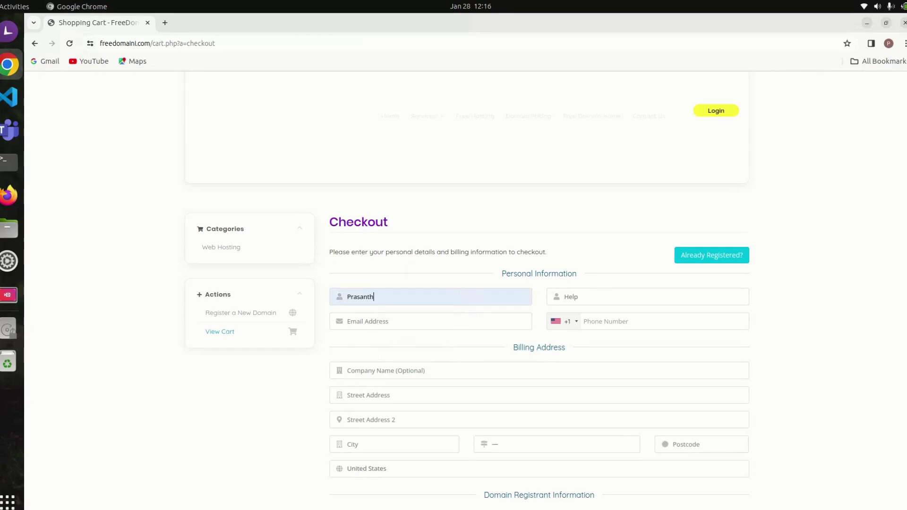
Step: Replace the last name in the personal information with the customer's saved last name
key(Tab)
key(BackSpace)
text(a)
key(Tab)
key(shift+Tab)
key(BackSpace)
text(a)
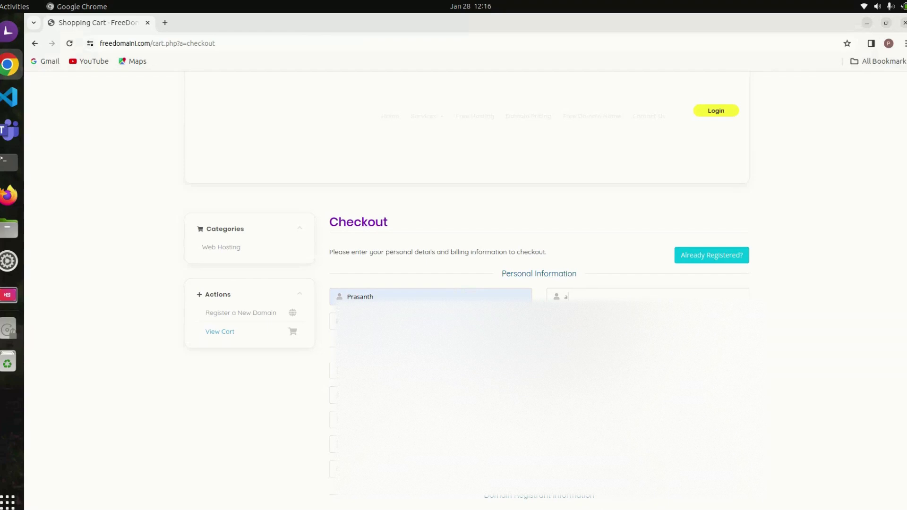
key(Down)
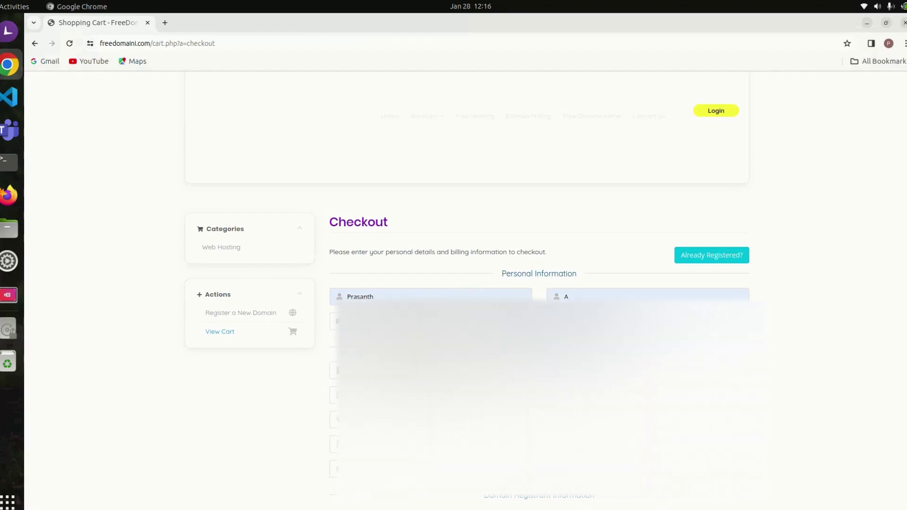
Step: Select the customer's country in the billing address
key(Down)
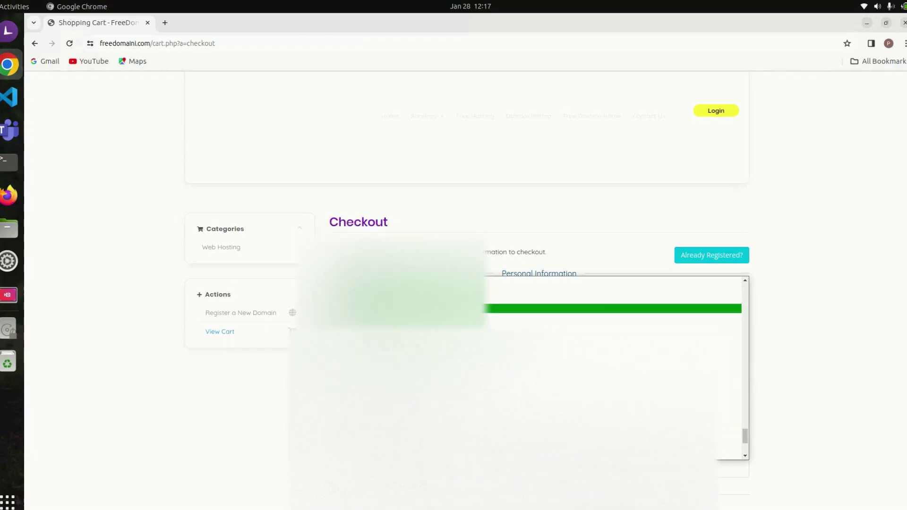
text(in)
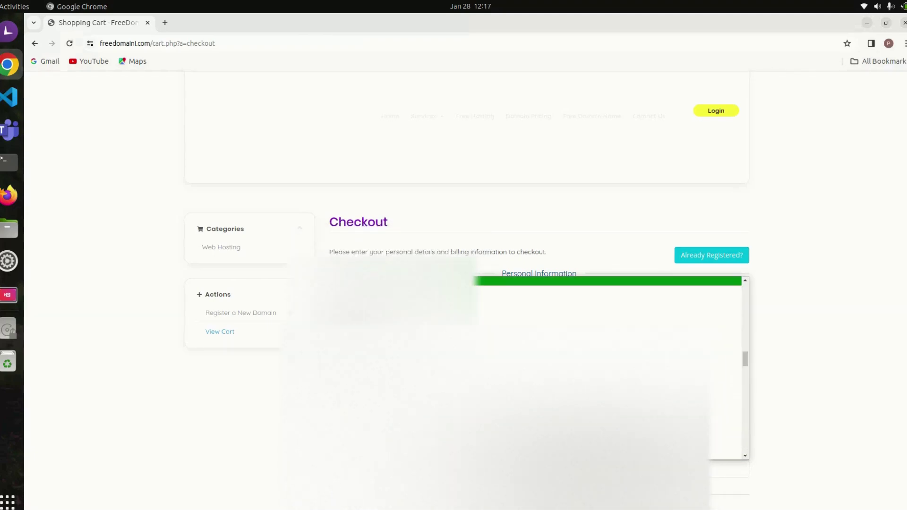
key(Return)
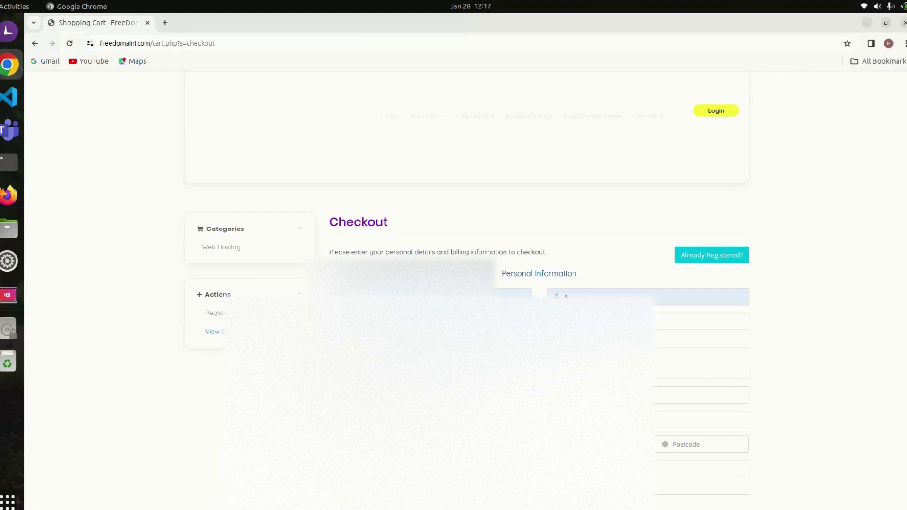
Step: Enter the new account password and repeat it in the confirmation field
scroll(467, 291, down, 1)
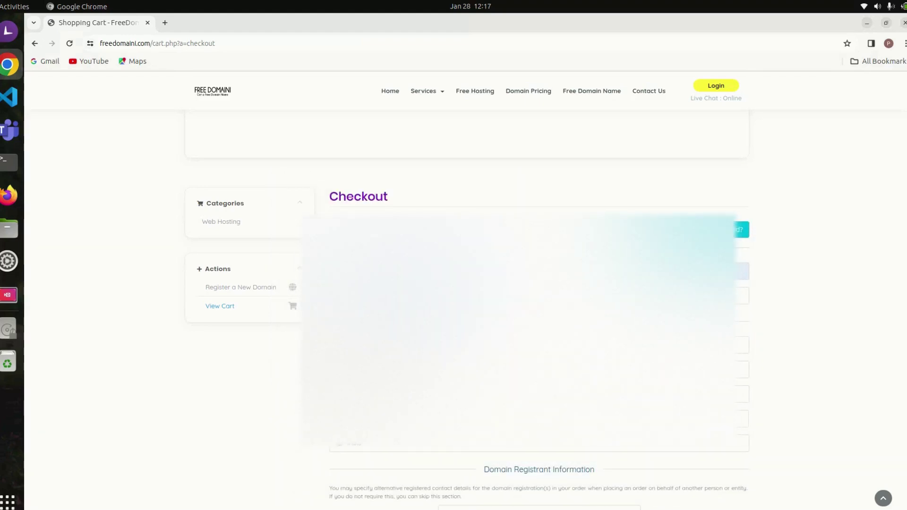
scroll(538, 307, down, 8)
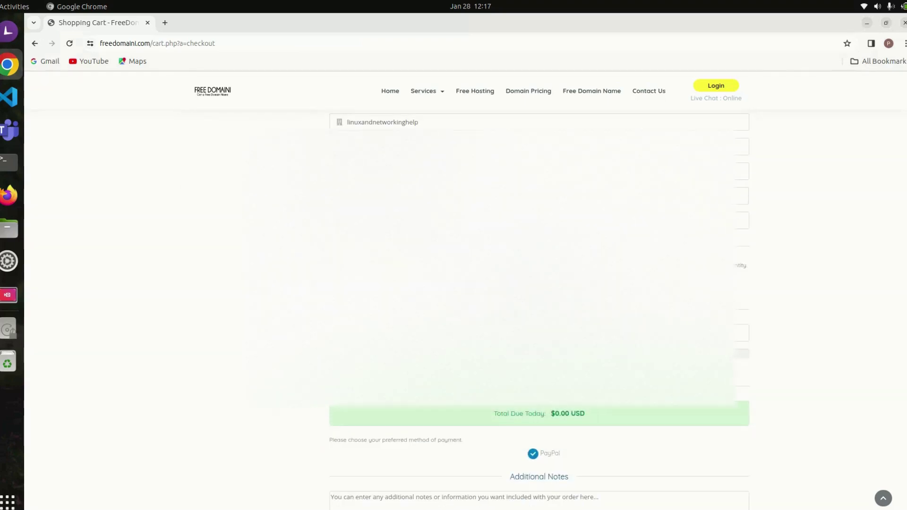
click(431, 333)
text(••••••••••)
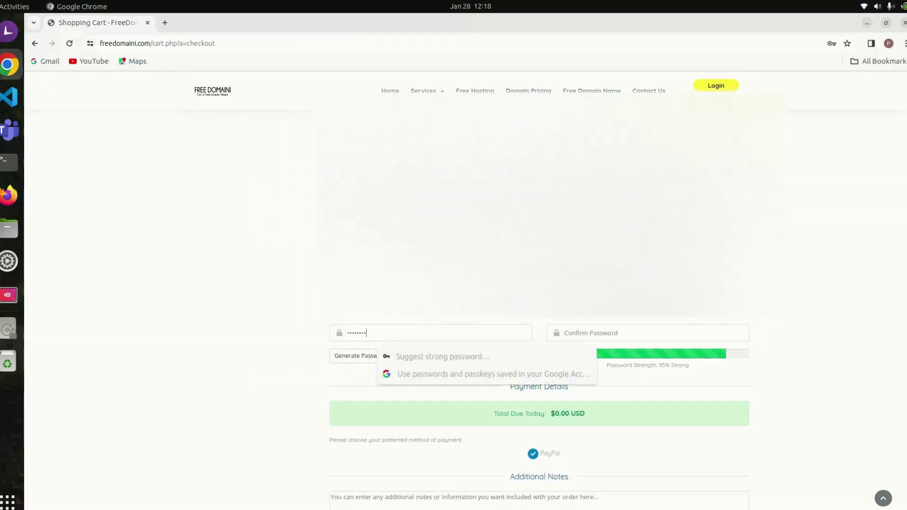
text(••)
click(647, 333)
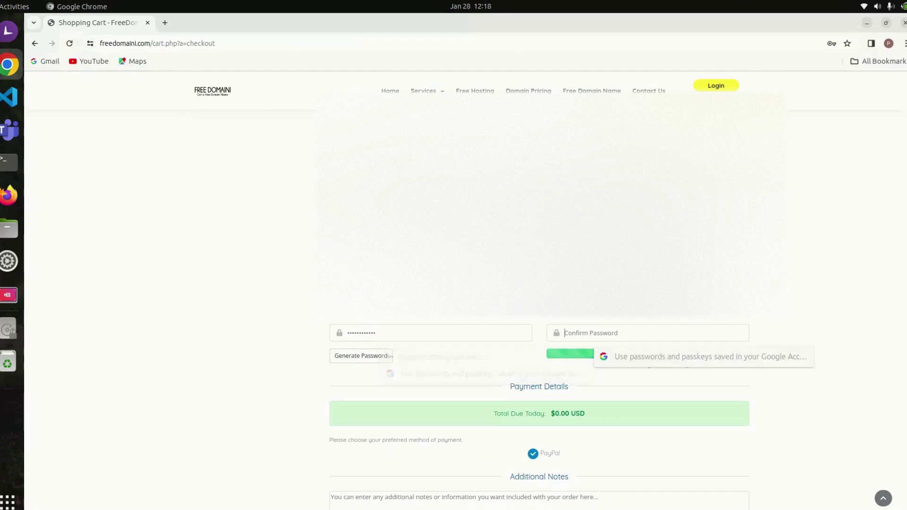
text(••••••)
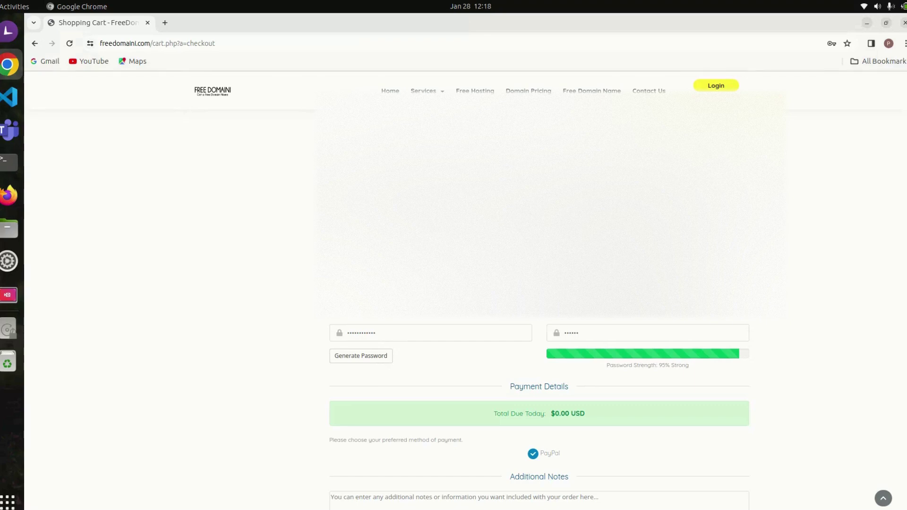
text(••)
text(•••)
Step: Review the amount due, the payment and mailing list options, and the completed checkout form
scroll(538, 283, down, 3)
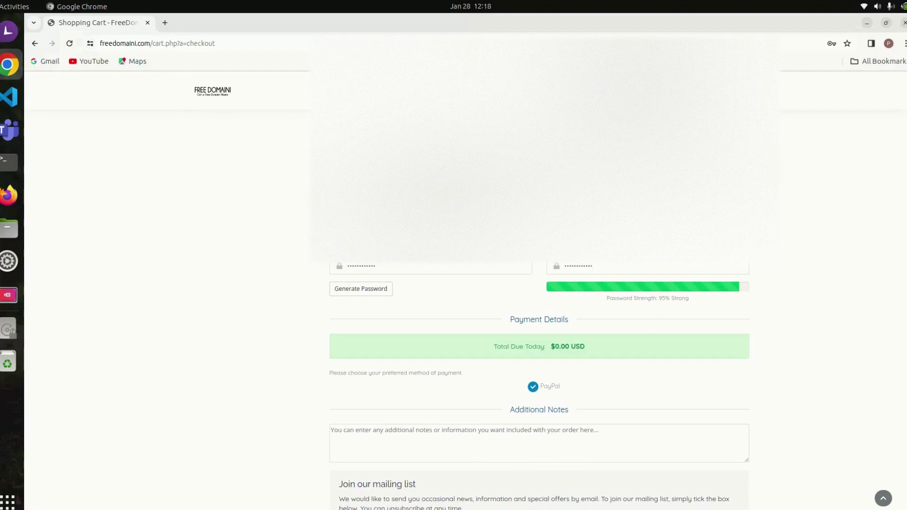
triple_click(539, 347)
scroll(539, 284, down, 3)
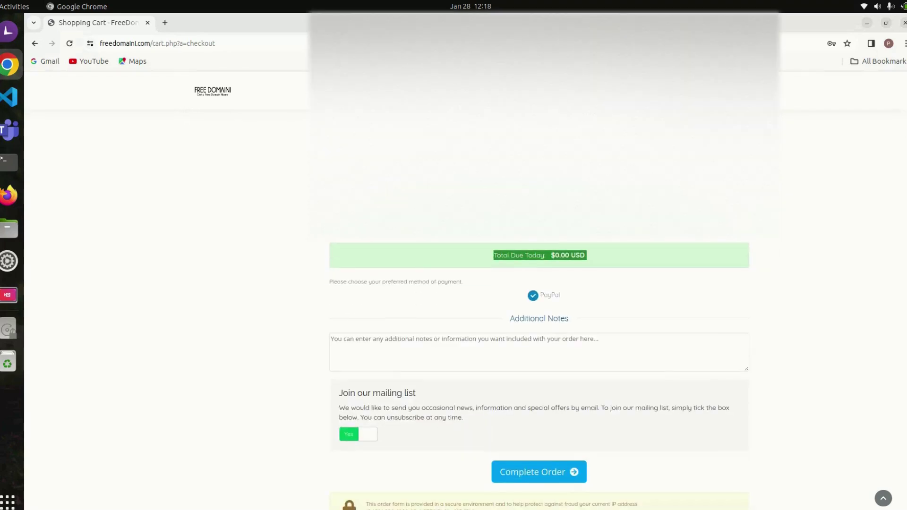
scroll(538, 284, up, 15)
scroll(538, 283, down, 8)
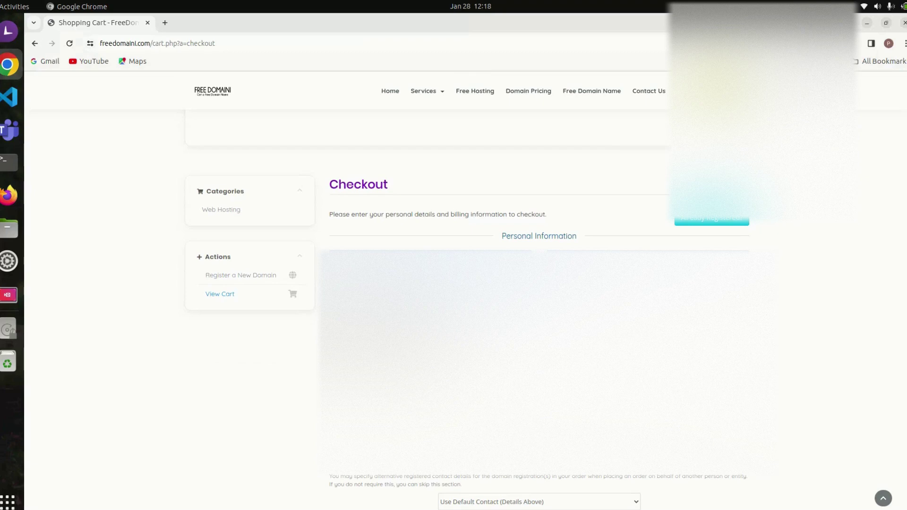
scroll(538, 283, down, 10)
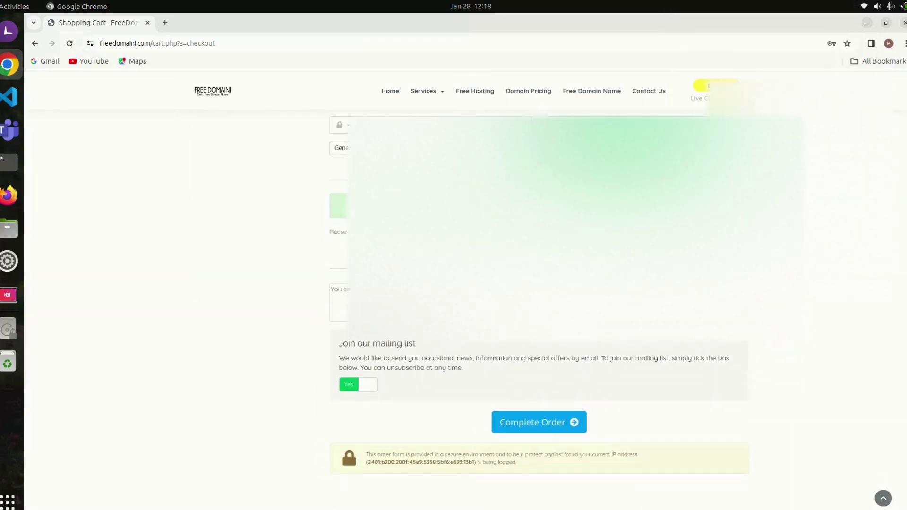
Step: Complete the free domain order and continue to the client area
click(539, 364)
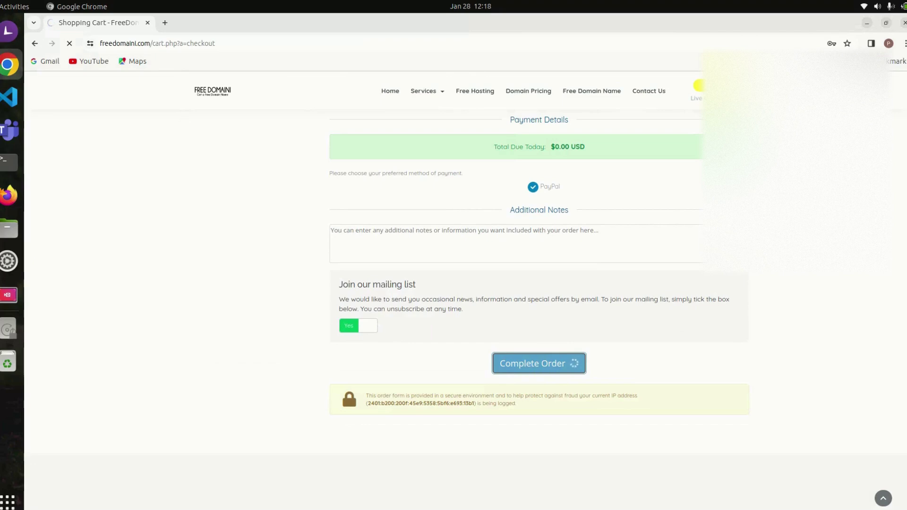
scroll(539, 283, up, 3)
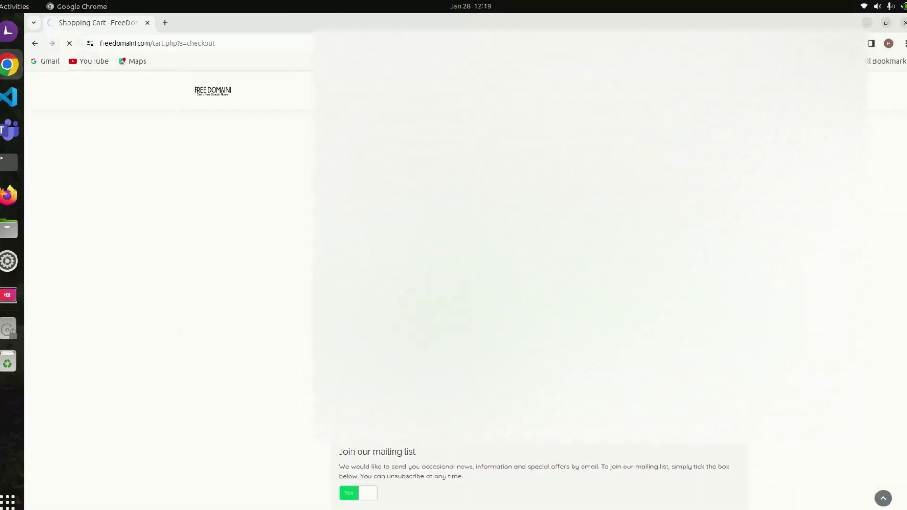
scroll(465, 284, down, 10)
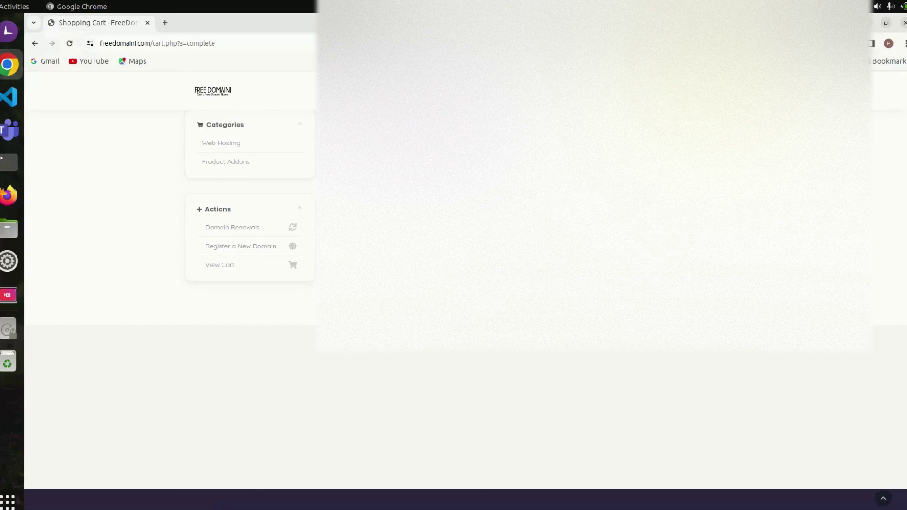
scroll(538, 331, up, 3)
click(538, 378)
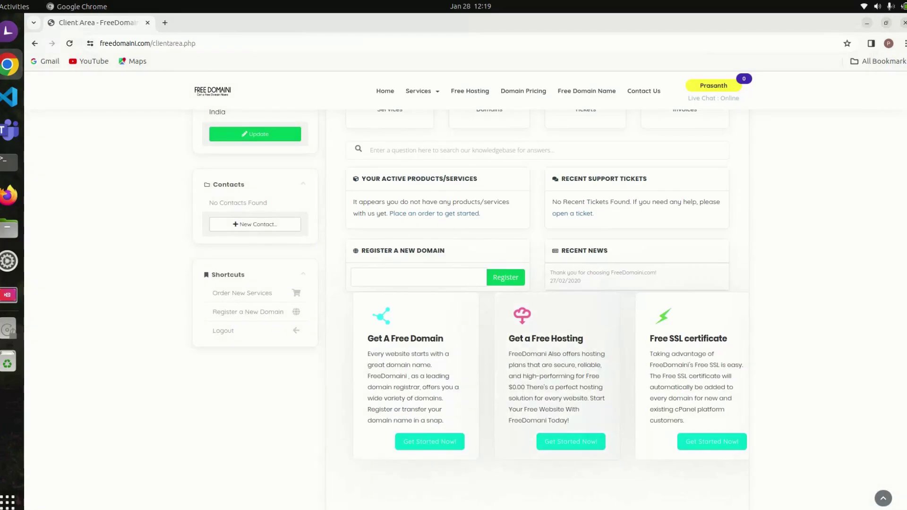
Step: Examine the client area dashboard, including the account summary, new domain registration, free hosting and Free SSL certificate offers
scroll(538, 330, down, 2)
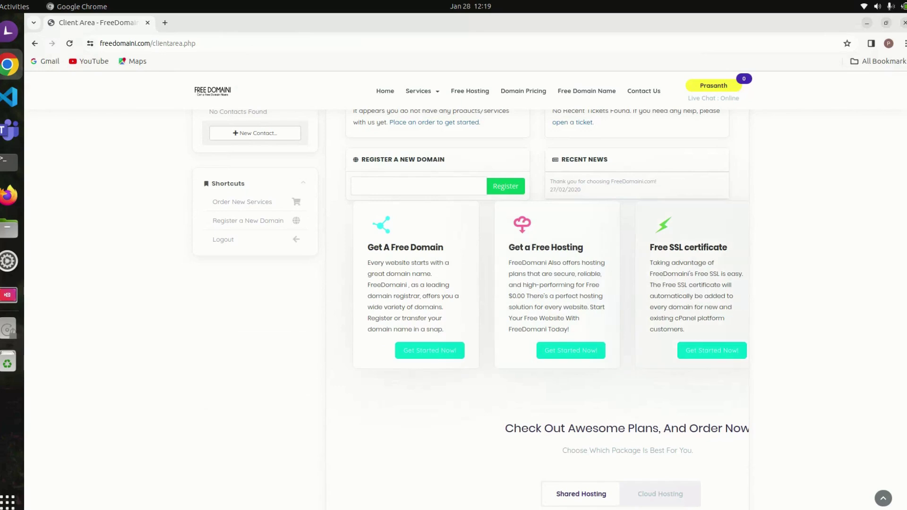
drag(727, 247, 650, 247)
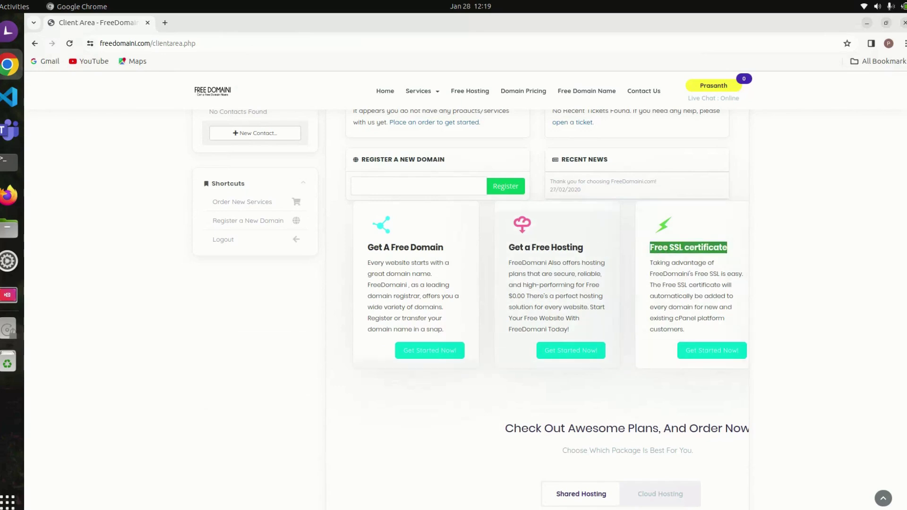
scroll(539, 307, up, 2)
scroll(539, 307, up, 3)
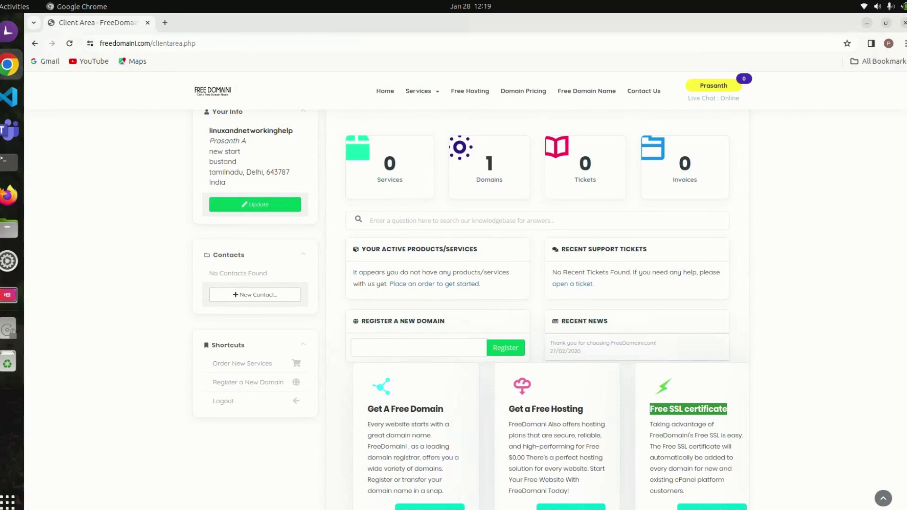
scroll(538, 307, up, 6)
scroll(539, 307, down, 6)
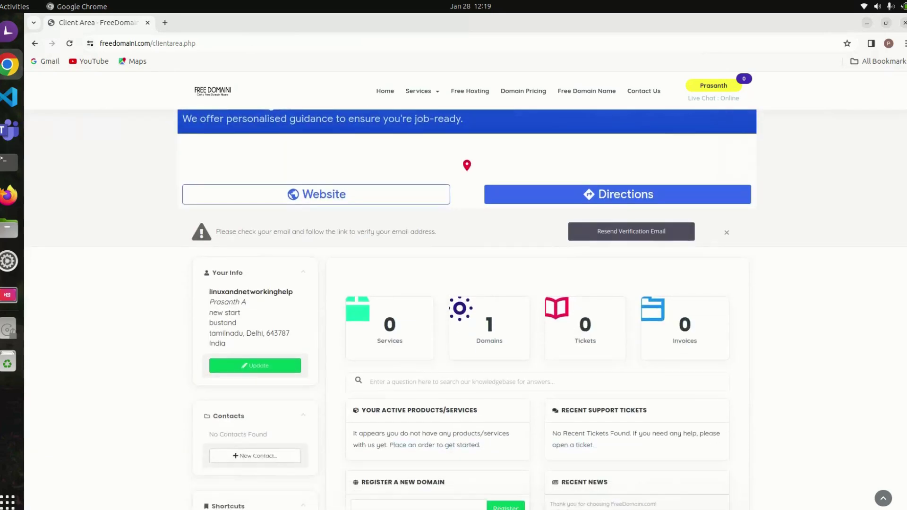
scroll(539, 307, down, 3)
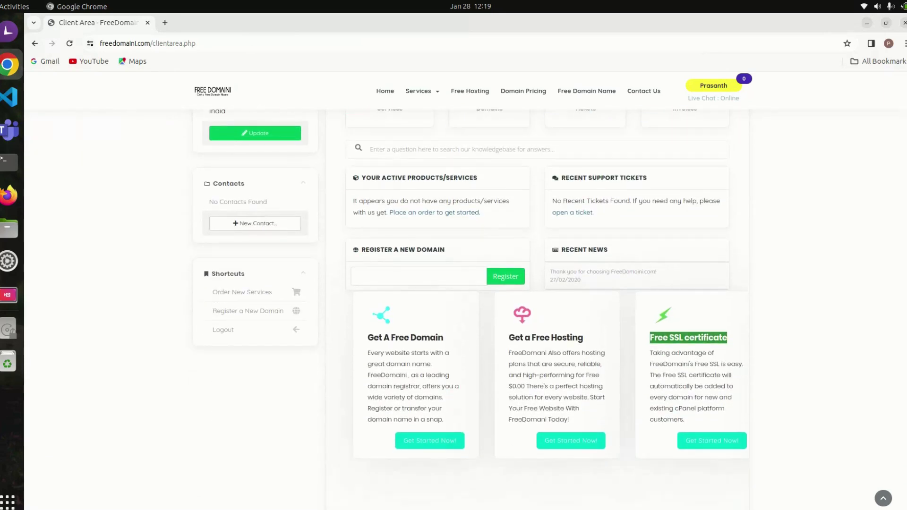
scroll(538, 307, up, 6)
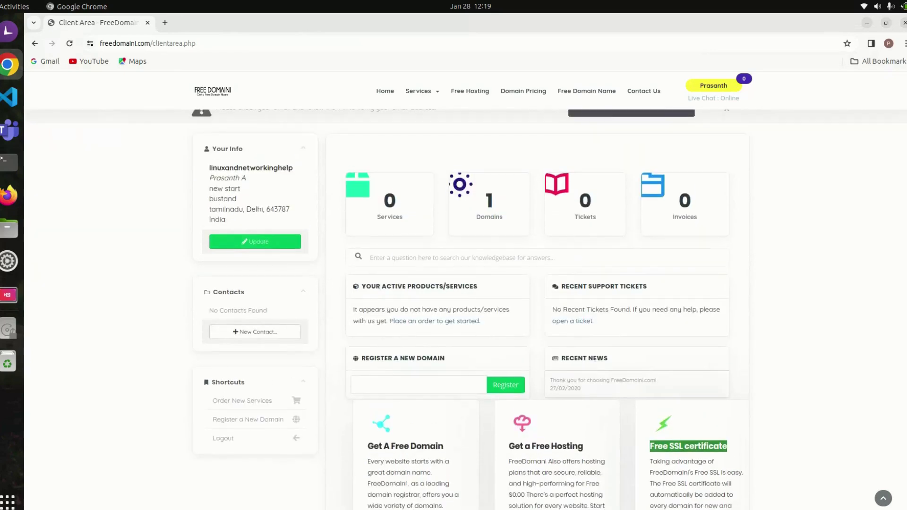
Step: Show the list of registered domains and open the details of networkinglinuxhelp.com
key(ctrl+r)
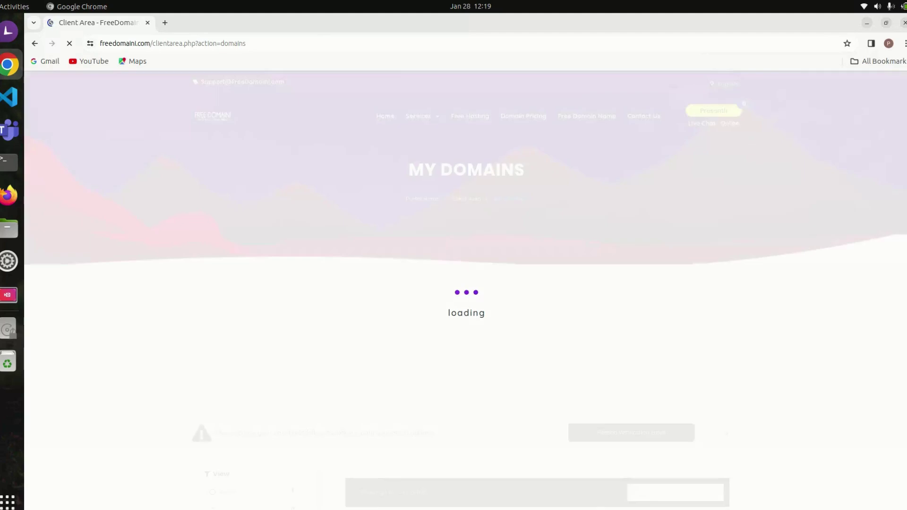
scroll(537, 307, down, 3)
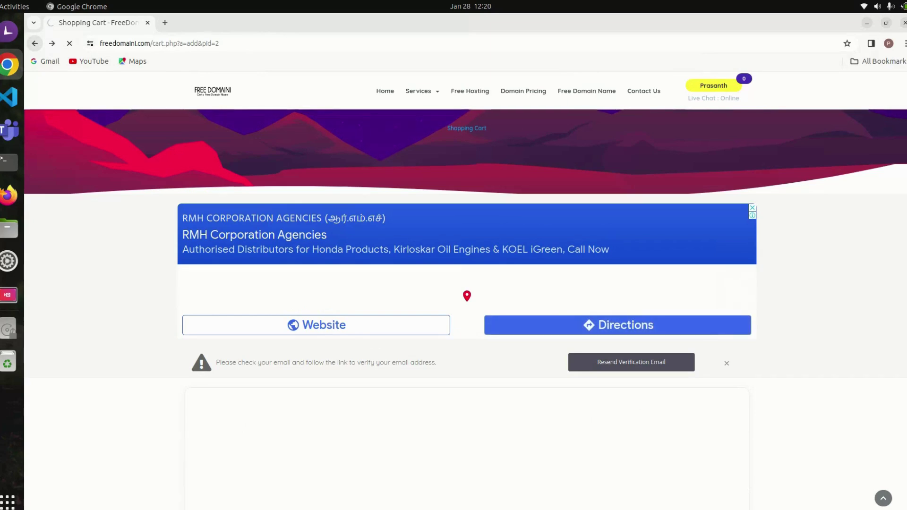
click(35, 43)
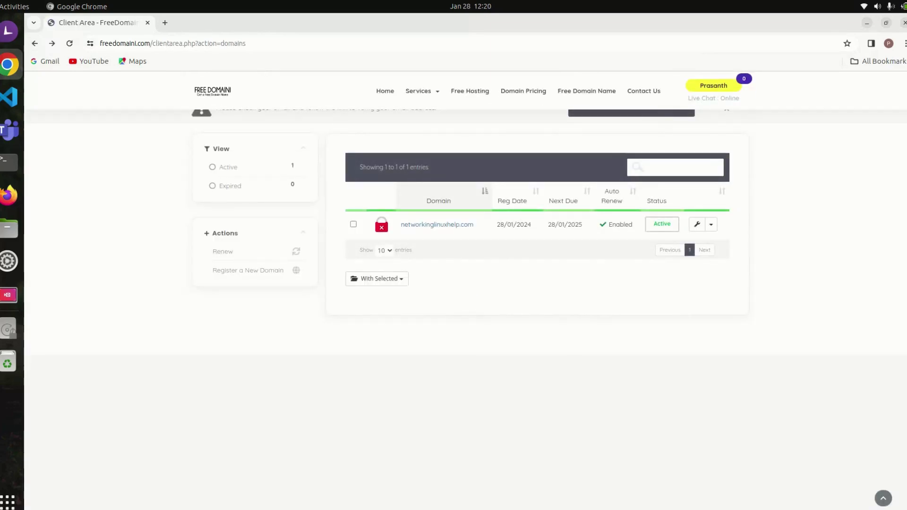
click(437, 224)
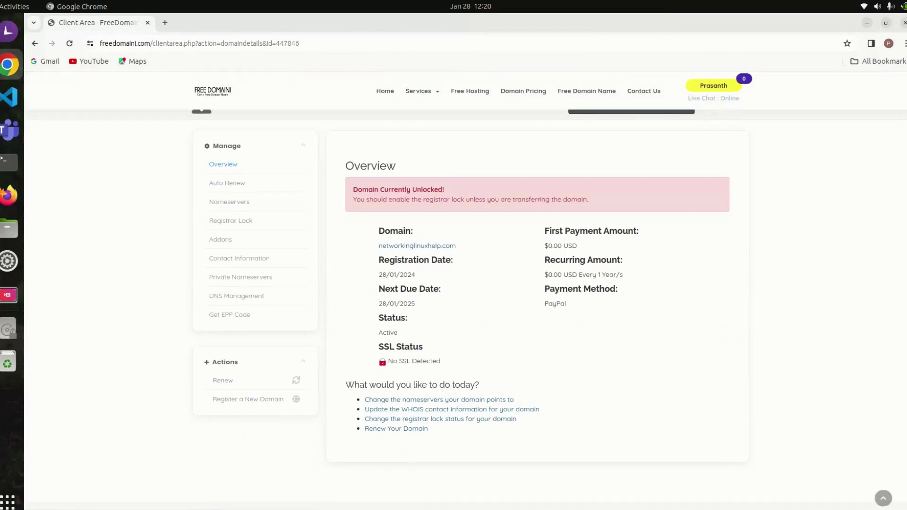
Step: Review the domain's auto renew setting, registrar lock status and available addons
click(227, 161)
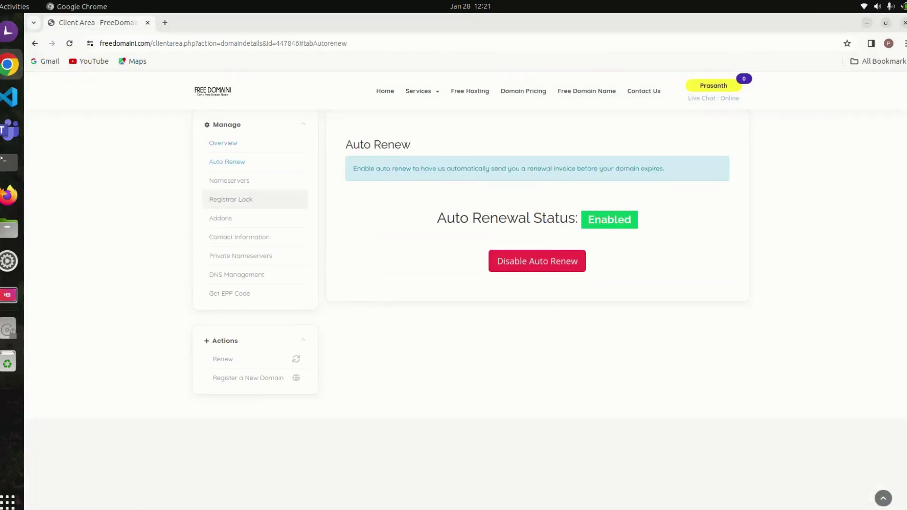
click(231, 200)
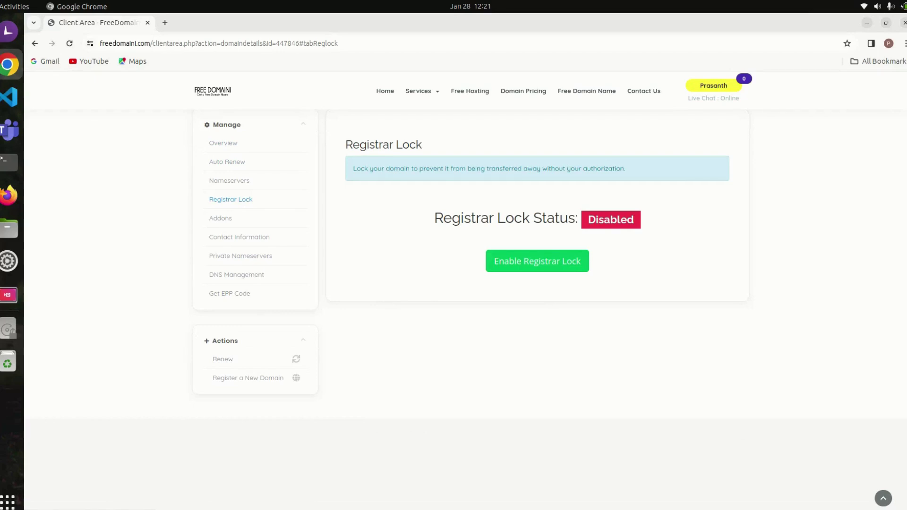
click(221, 218)
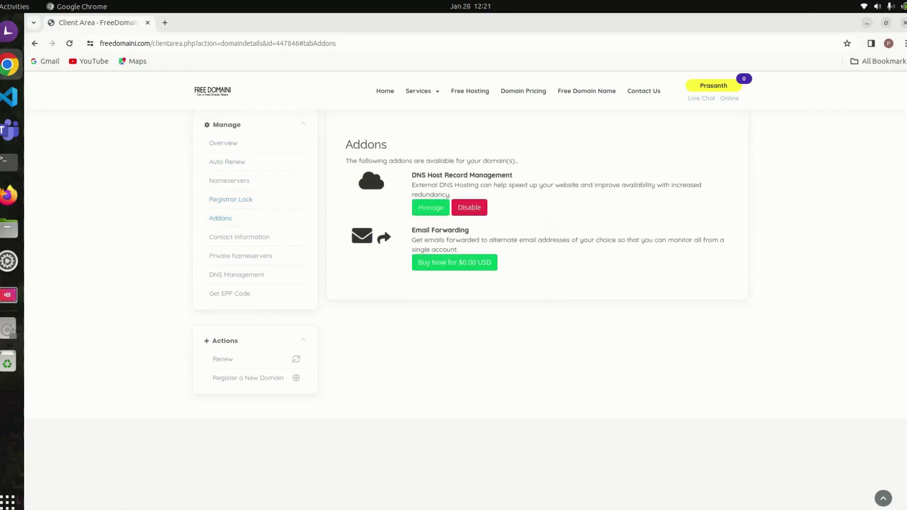
Step: Open management of the domain's DNS host records and go to the address of the empty second record
click(431, 208)
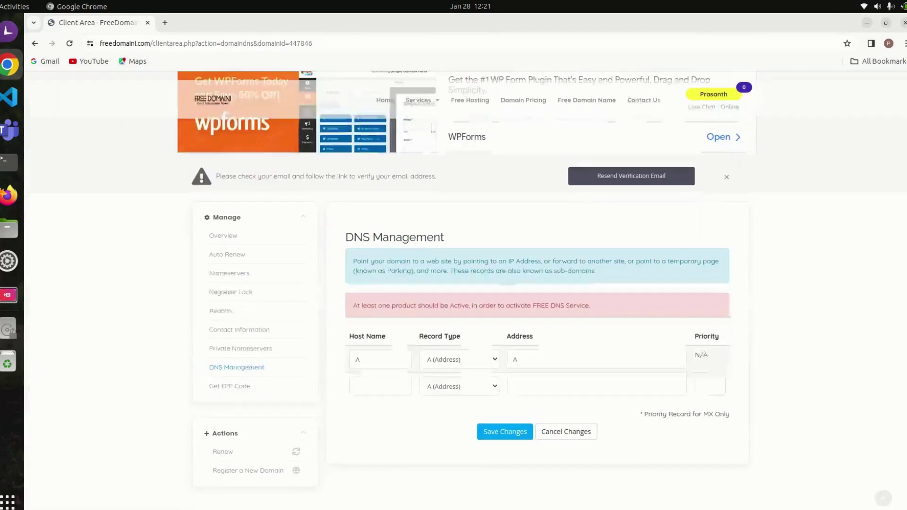
click(520, 307)
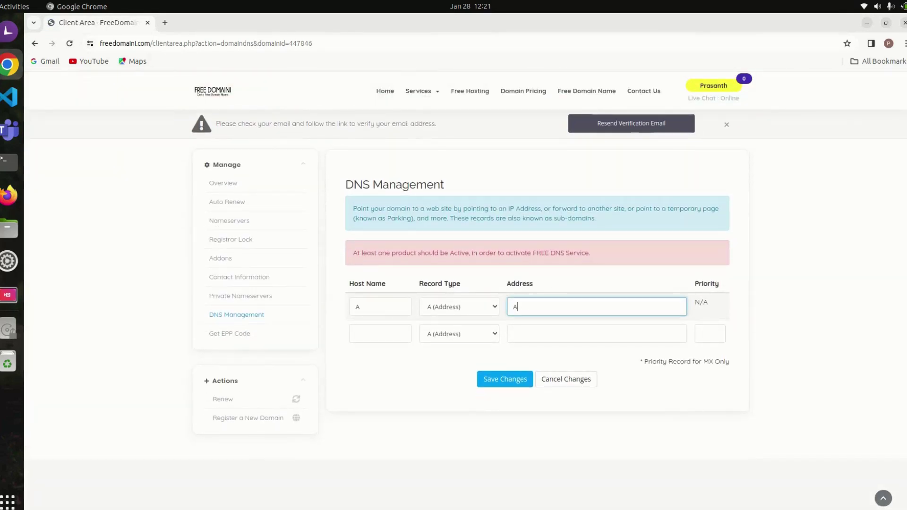
click(521, 334)
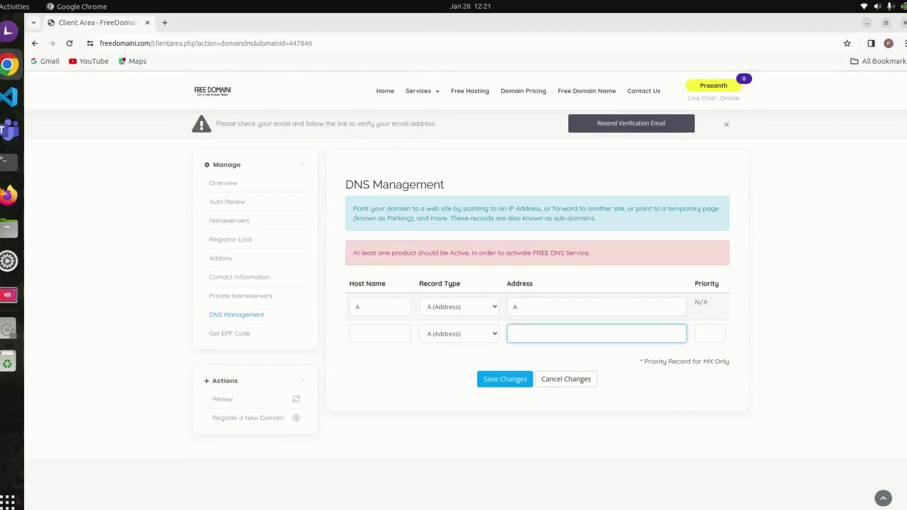